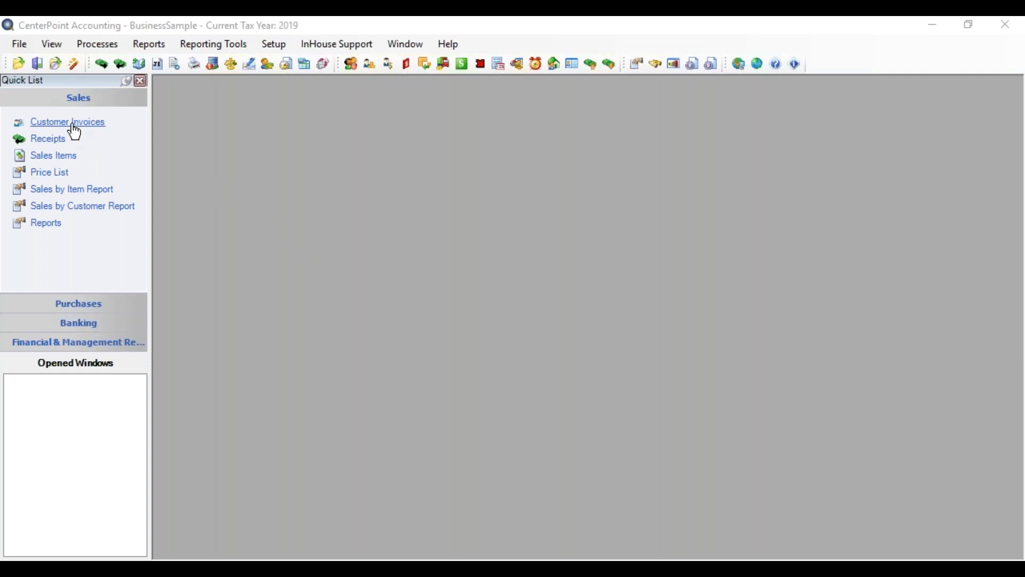
pyautogui.click(67, 121)
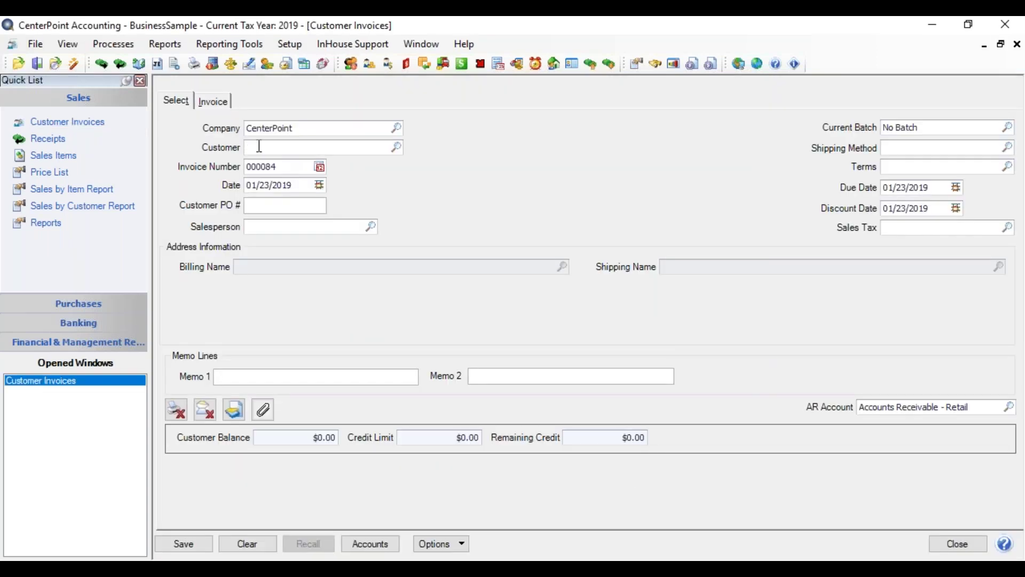
pyautogui.write('ton, Tyler')
pyautogui.press('Tab')
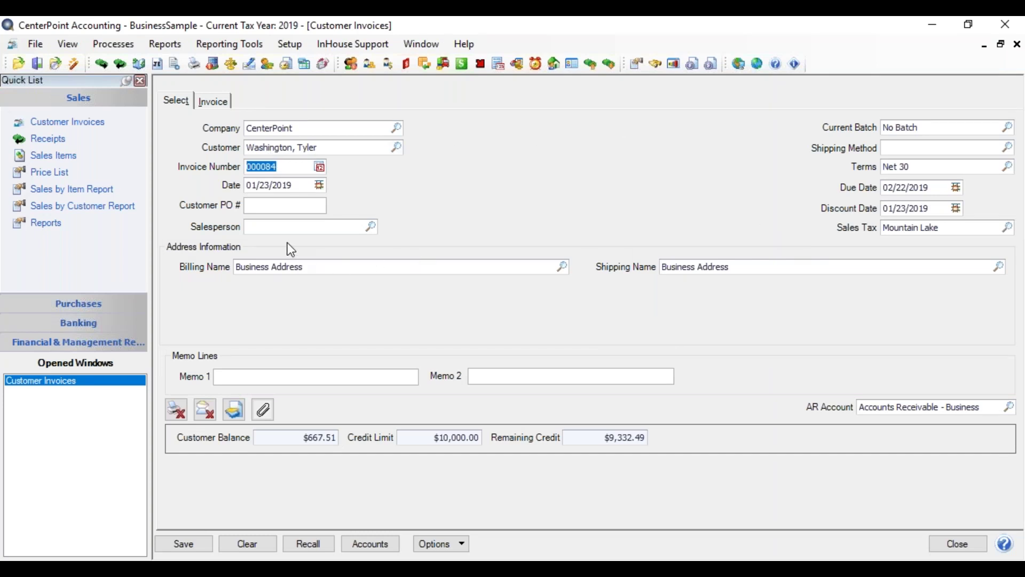
pyautogui.click(176, 411)
pyautogui.click(419, 218)
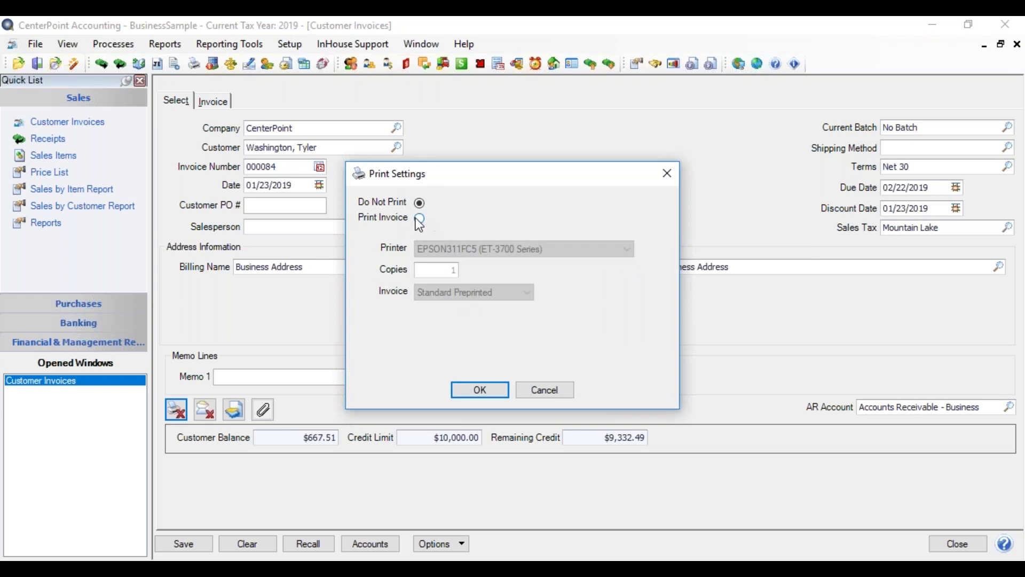
pyautogui.click(477, 391)
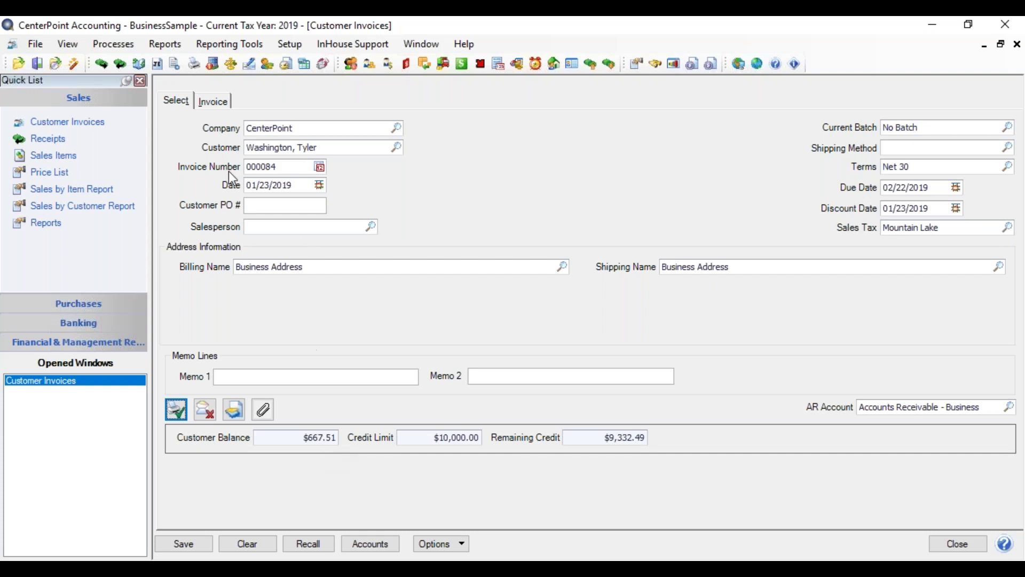
pyautogui.click(212, 102)
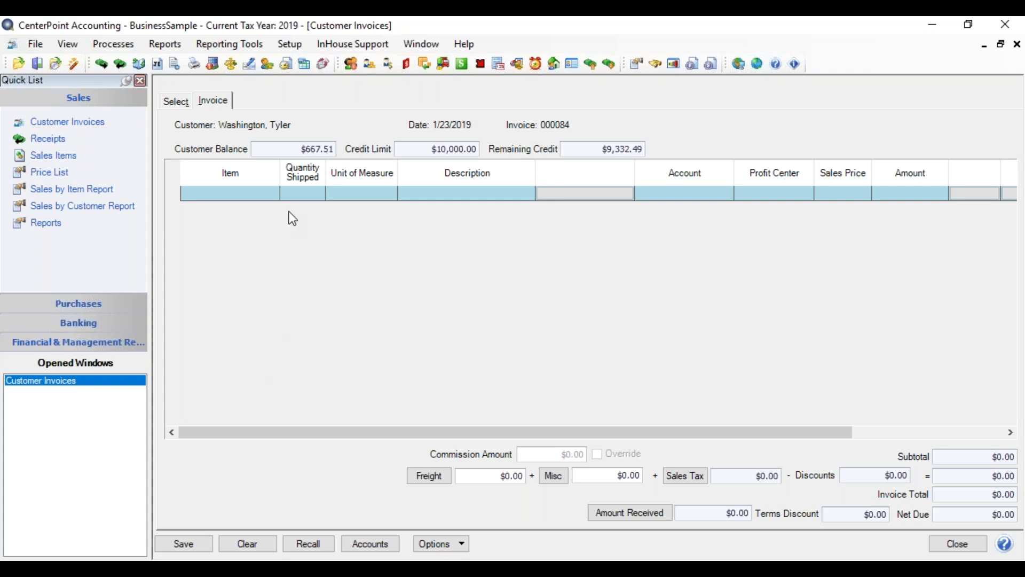
# - Recall the Premium Bicycle Package line and change its quantity shipped to -1 (-$667.51)
pyautogui.click(321, 542)
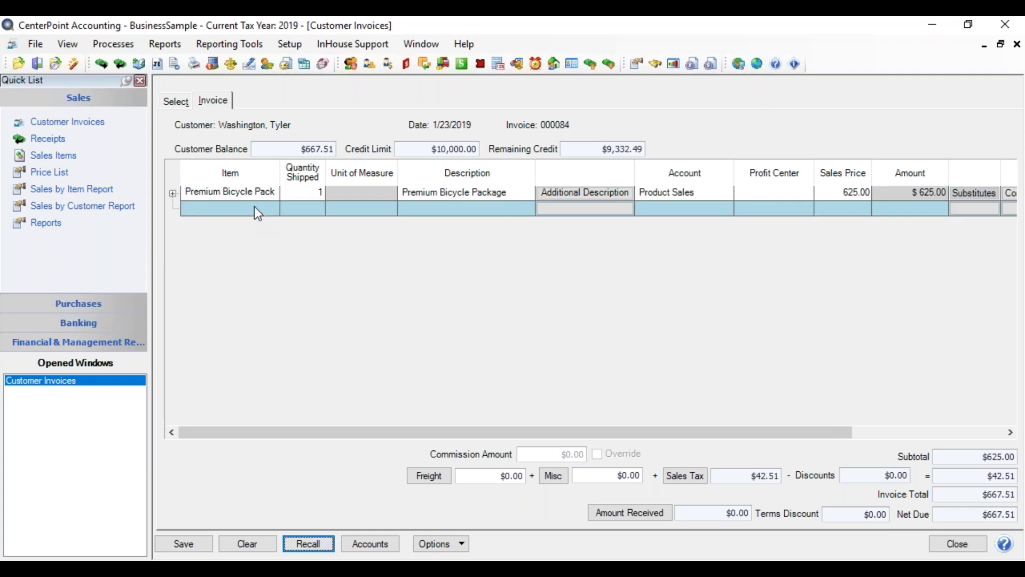
pyautogui.click(299, 194)
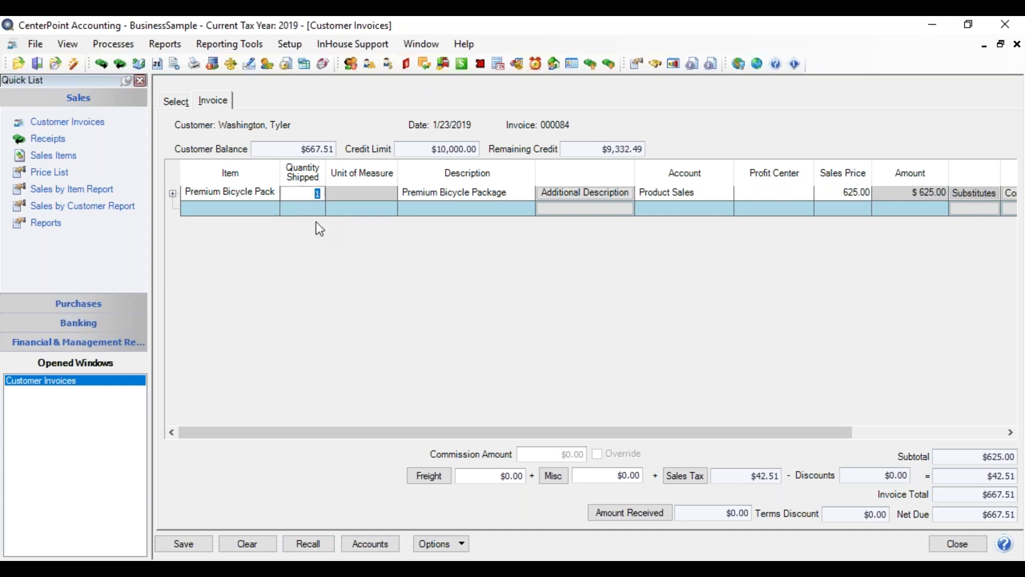
pyautogui.write('-1')
pyautogui.press('Tab')
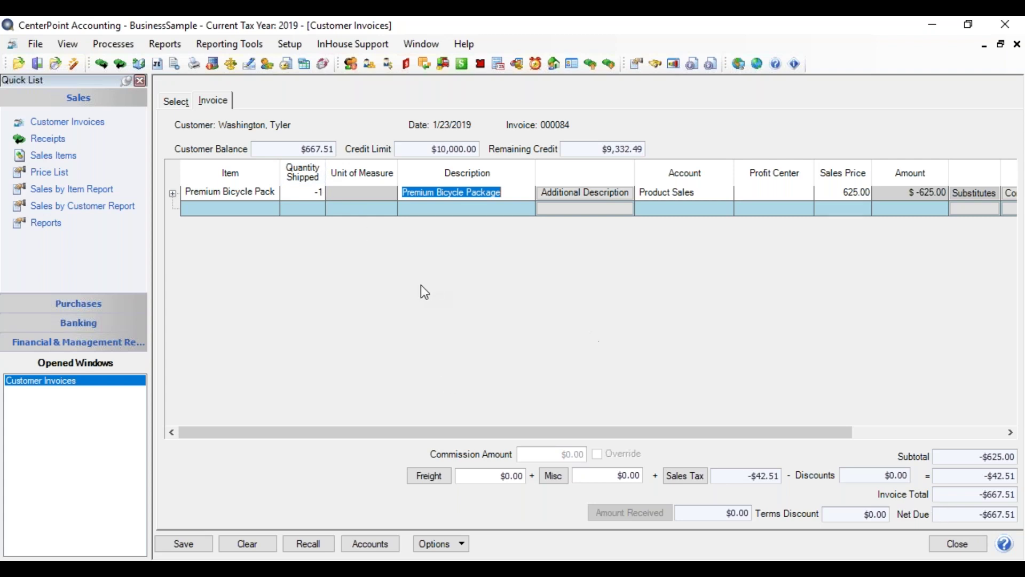
pyautogui.click(195, 547)
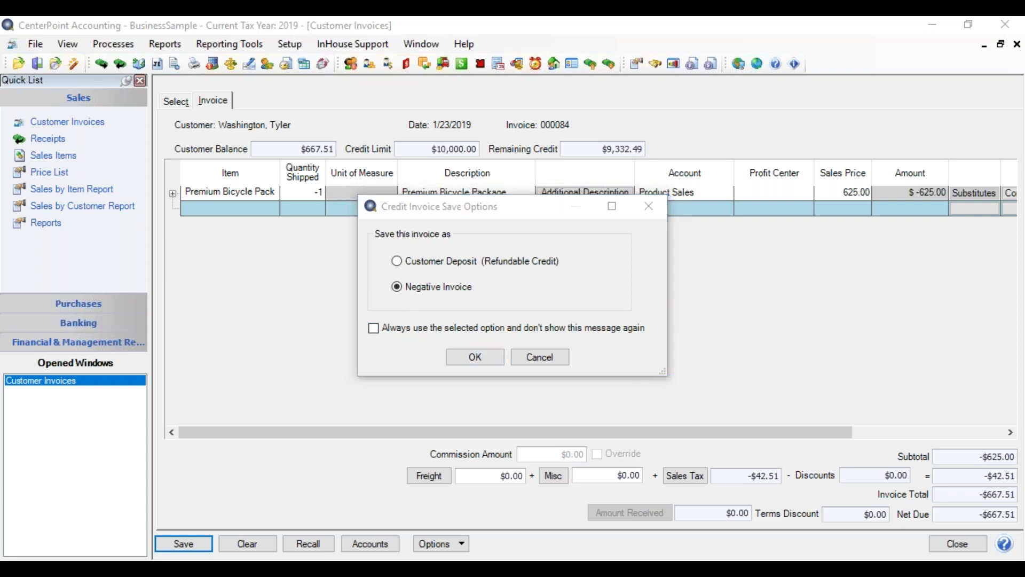
# - Confirm Negative Invoice as the save option for invoice 000084
pyautogui.click(475, 358)
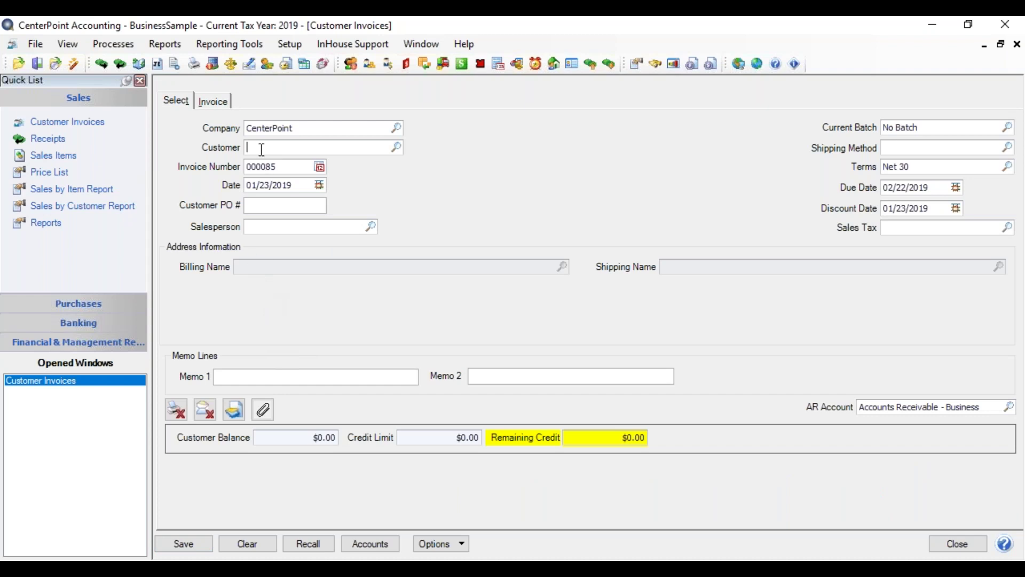
pyautogui.write('tyle')
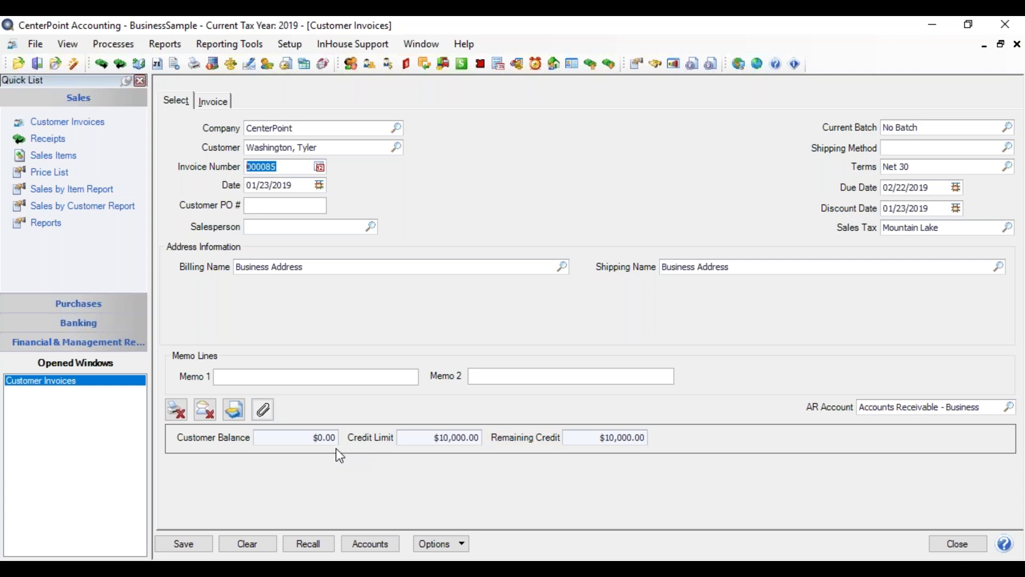
pyautogui.click(328, 148)
pyautogui.moveTo(321, 148); pyautogui.dragTo(245, 148)
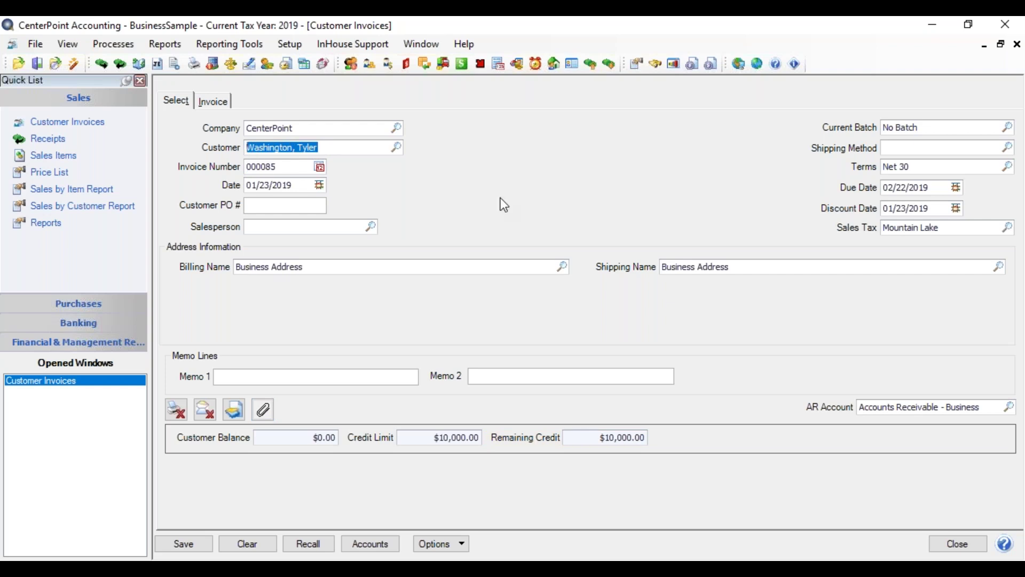
pyautogui.write('Pierce, Jim')
pyautogui.press('Tab')
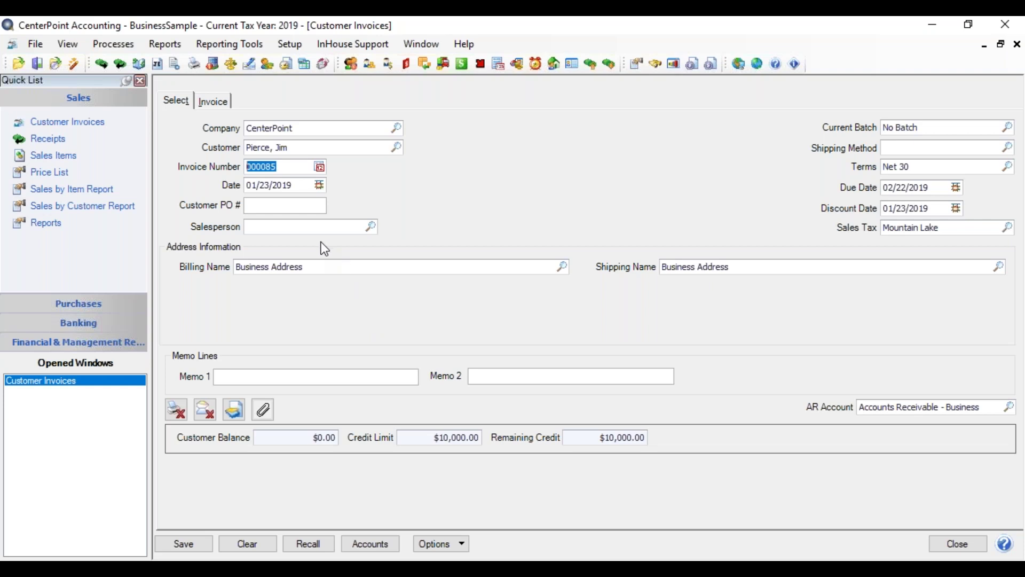
# - Recall the Mountain Lake Club Membership line and set its quantity shipped to -1 (-$500.00)
pyautogui.click(213, 102)
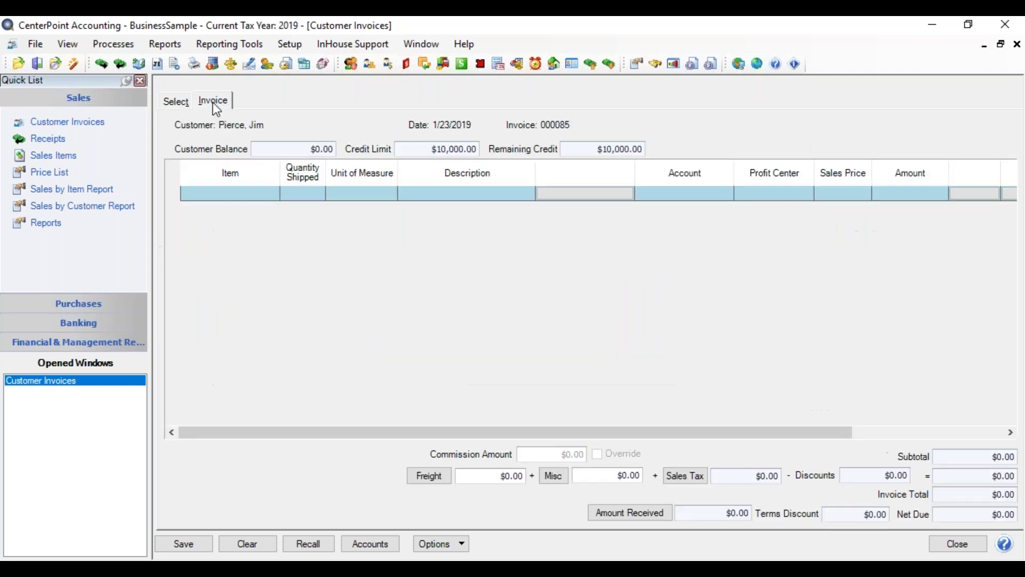
pyautogui.click(310, 546)
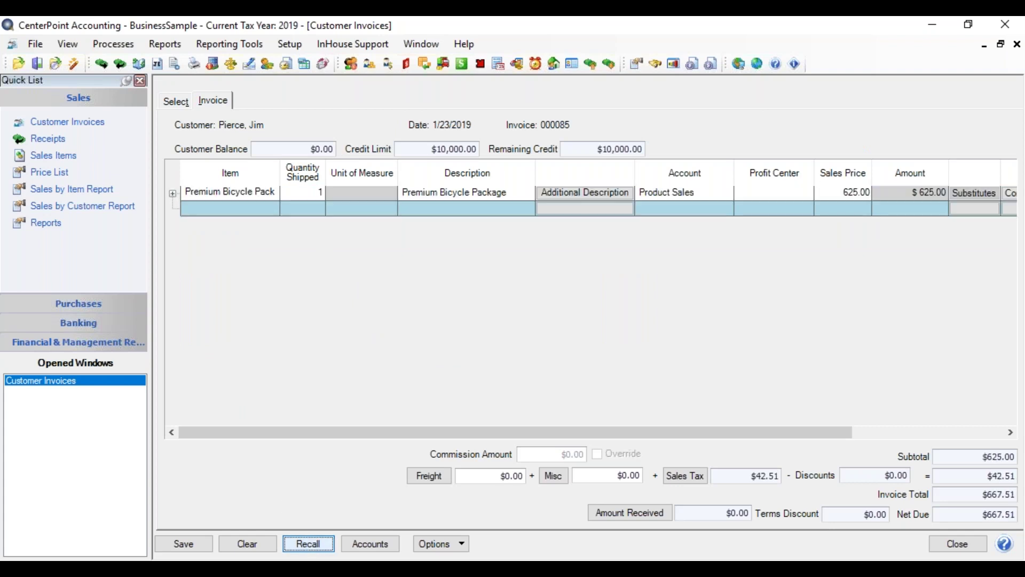
pyautogui.click(310, 545)
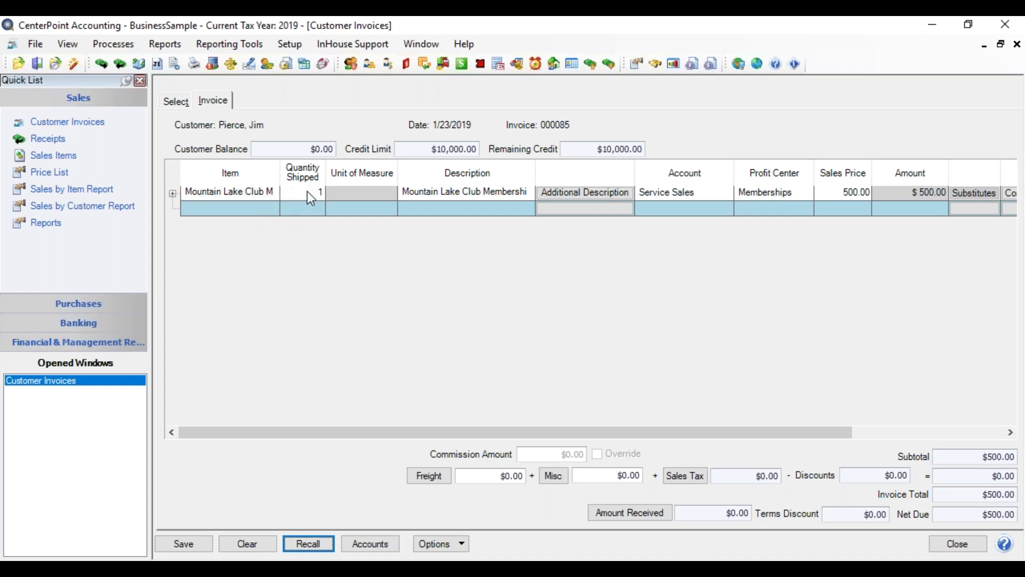
pyautogui.click(305, 194)
pyautogui.doubleClick(316, 194)
pyautogui.write('-1')
pyautogui.press('Tab')
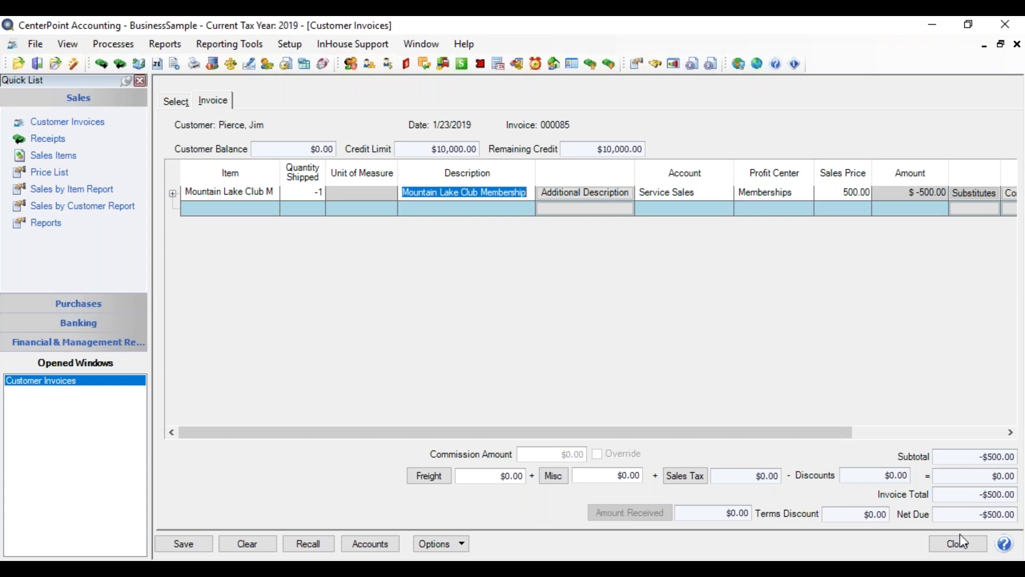
pyautogui.click(190, 543)
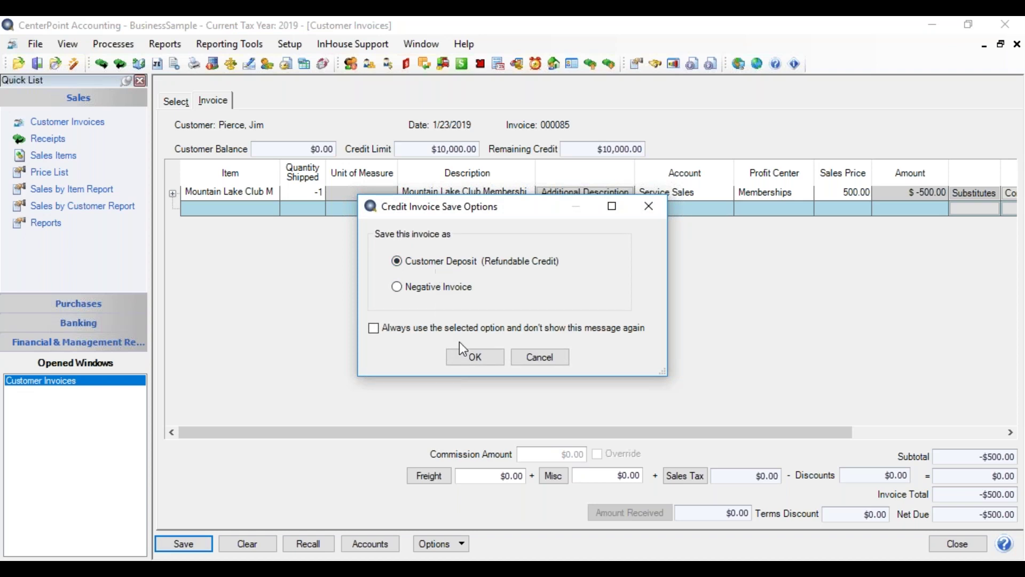
# - Keep Customer Deposit (Refundable Credit) as the save type, then bring up the Sales process list
pyautogui.click(465, 357)
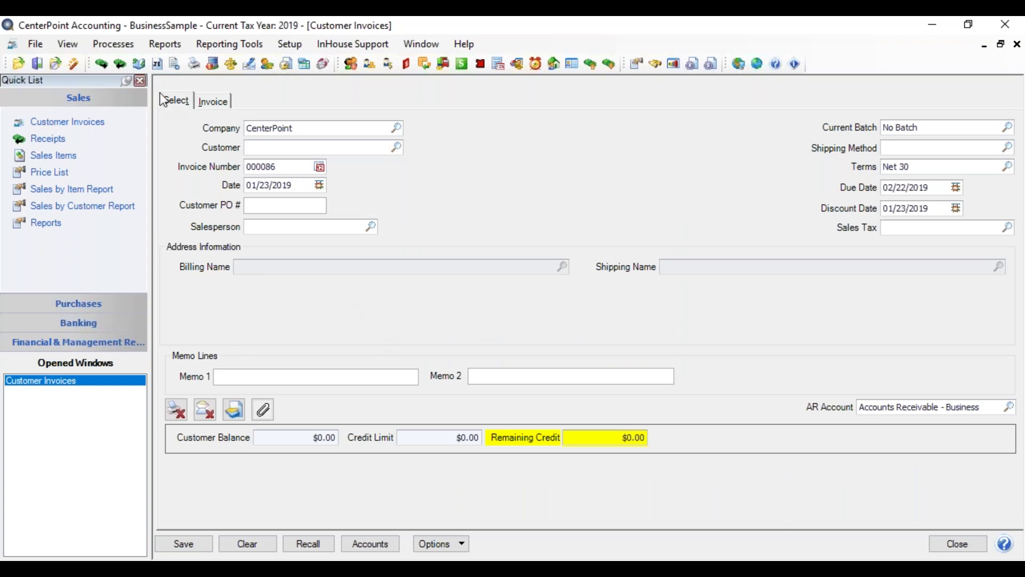
pyautogui.click(122, 46)
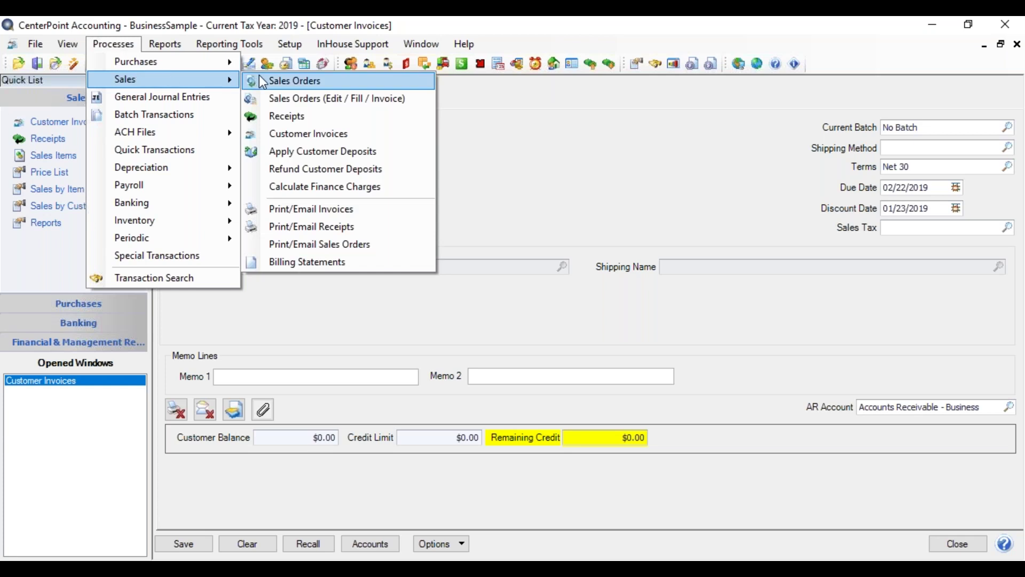
pyautogui.moveTo(125, 80)
pyautogui.click(302, 173)
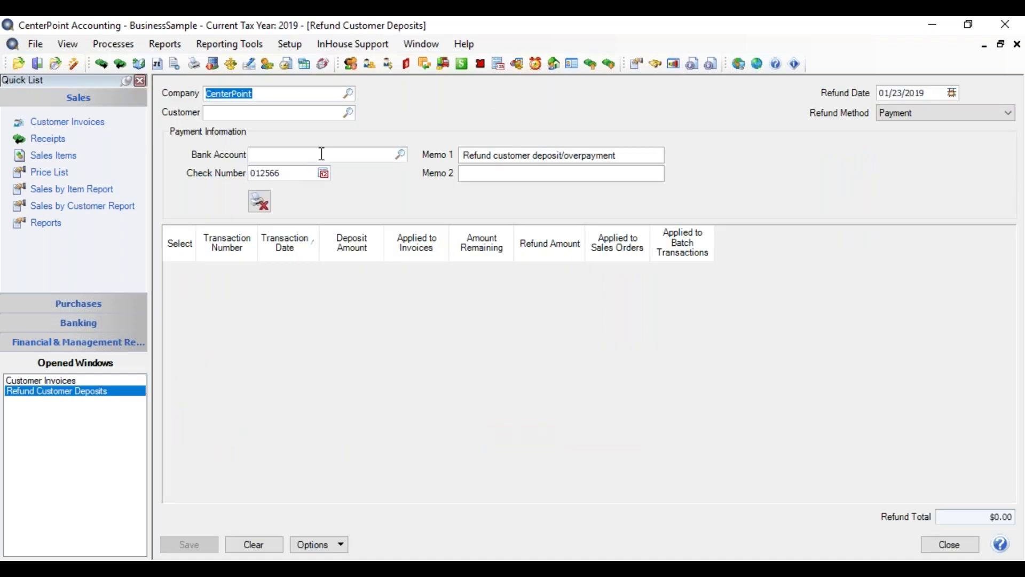
pyautogui.click(348, 112)
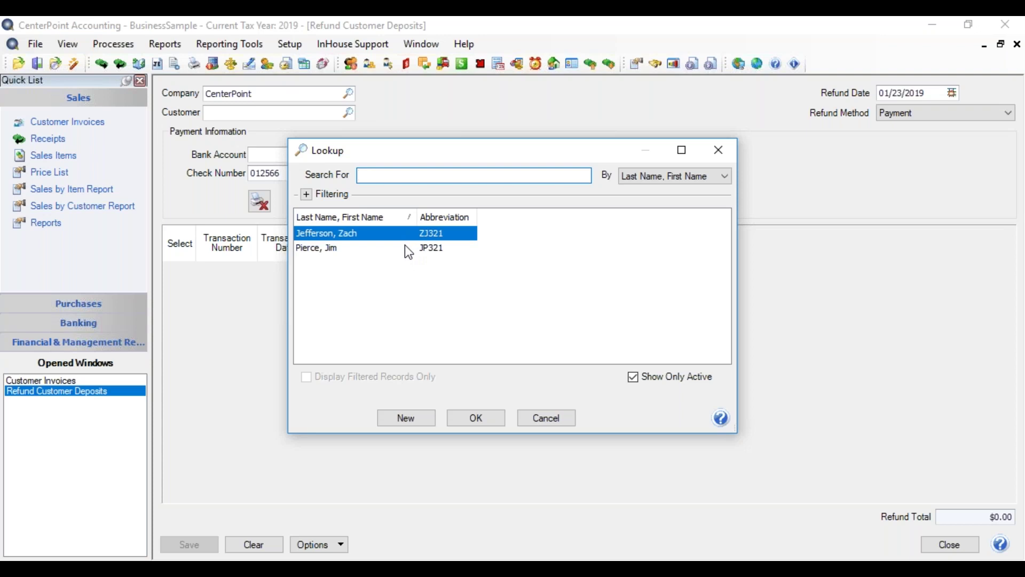
pyautogui.doubleClick(324, 251)
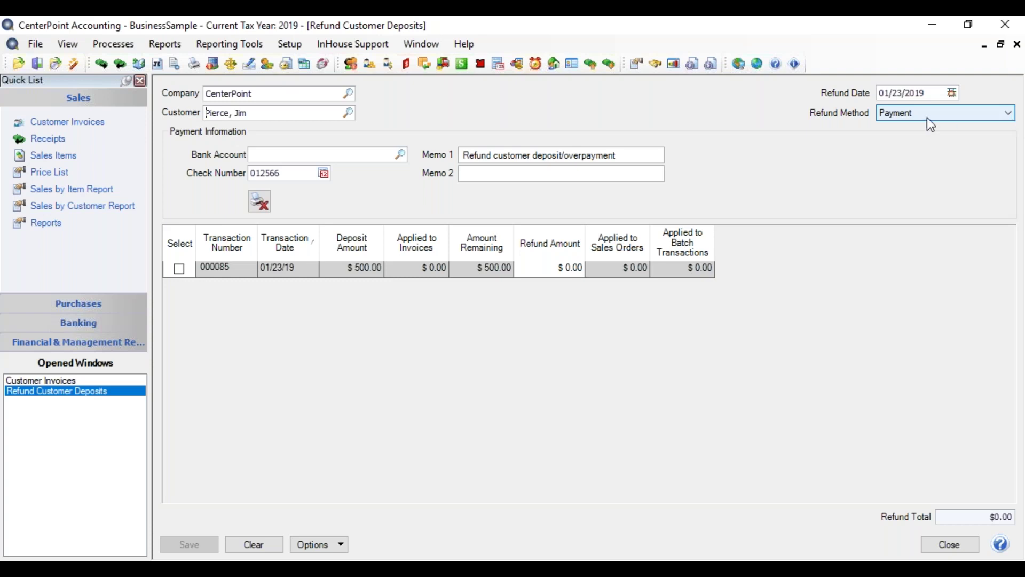
# - Set the refund's bank account to Cash in Bank - Checking
pyautogui.click(292, 155)
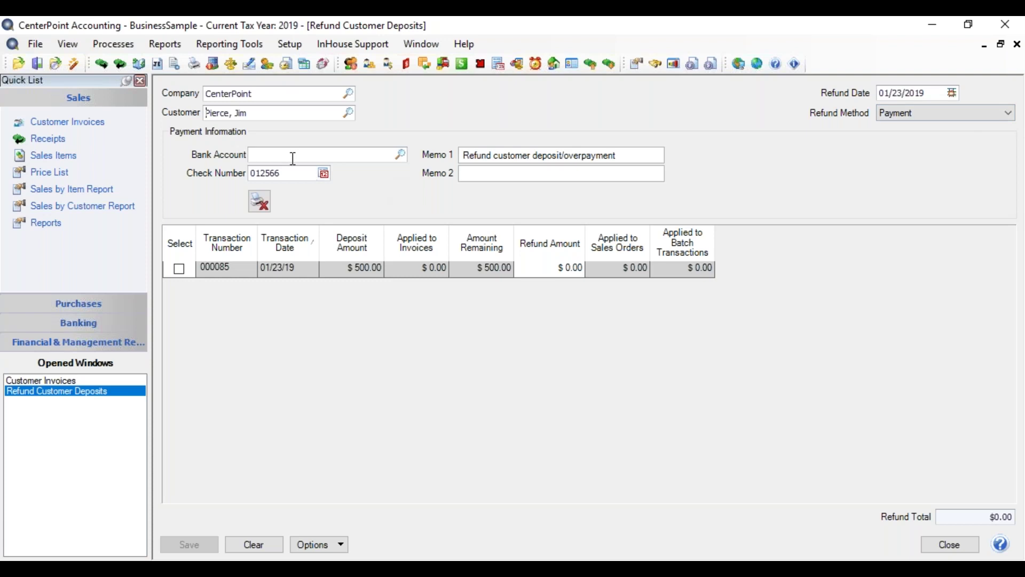
pyautogui.write('h')
pyautogui.press('Tab')
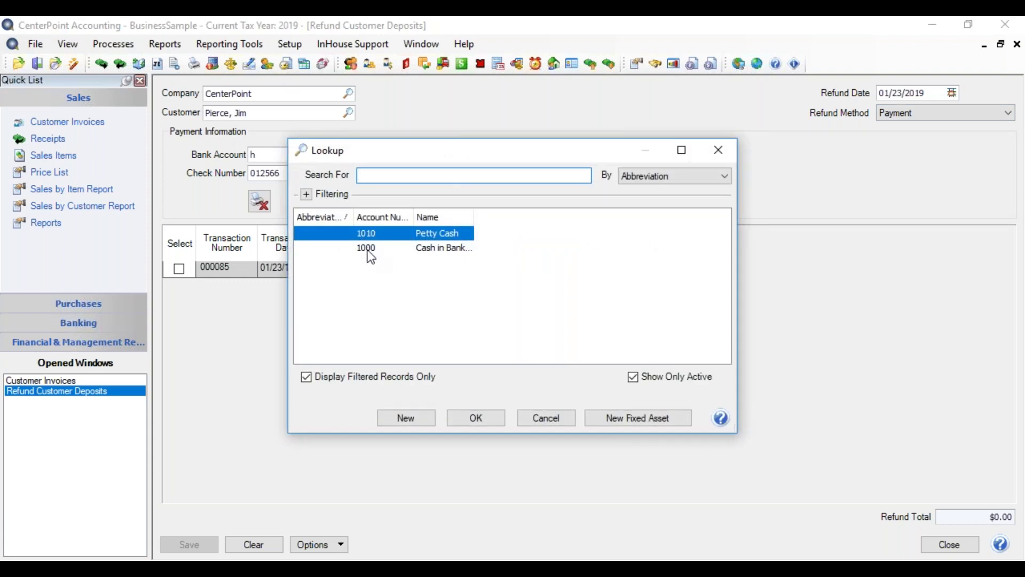
pyautogui.doubleClick(367, 248)
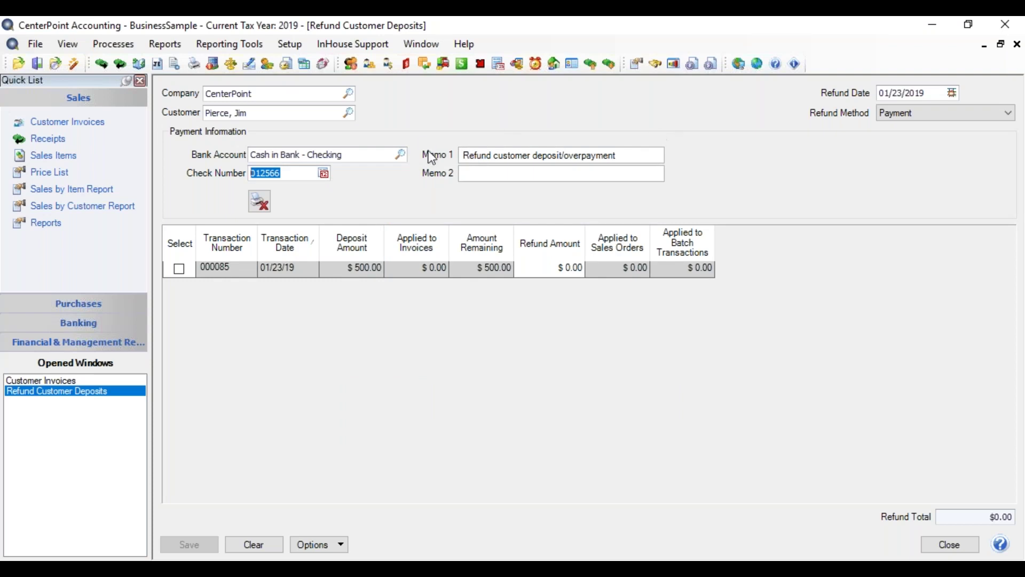
# - Set check 012566 to print and select the $500.00 deposit 000085 for refund
pyautogui.click(264, 204)
pyautogui.click(419, 219)
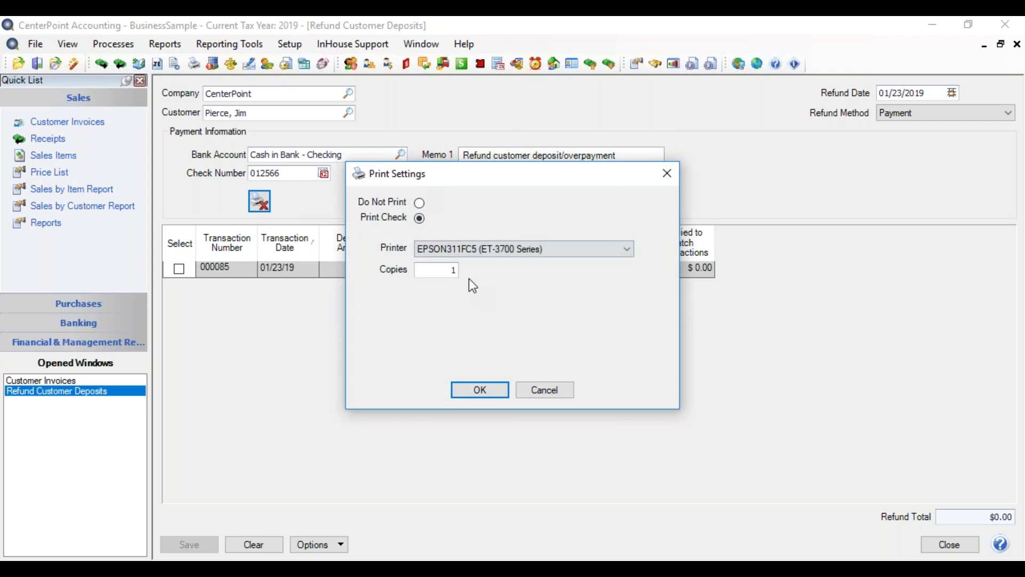
pyautogui.click(479, 390)
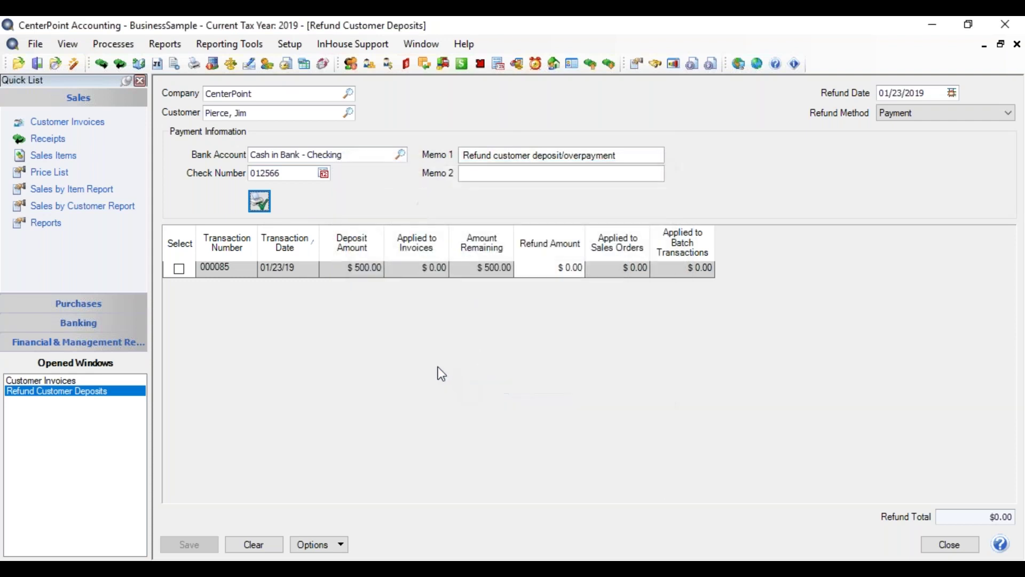
pyautogui.click(179, 269)
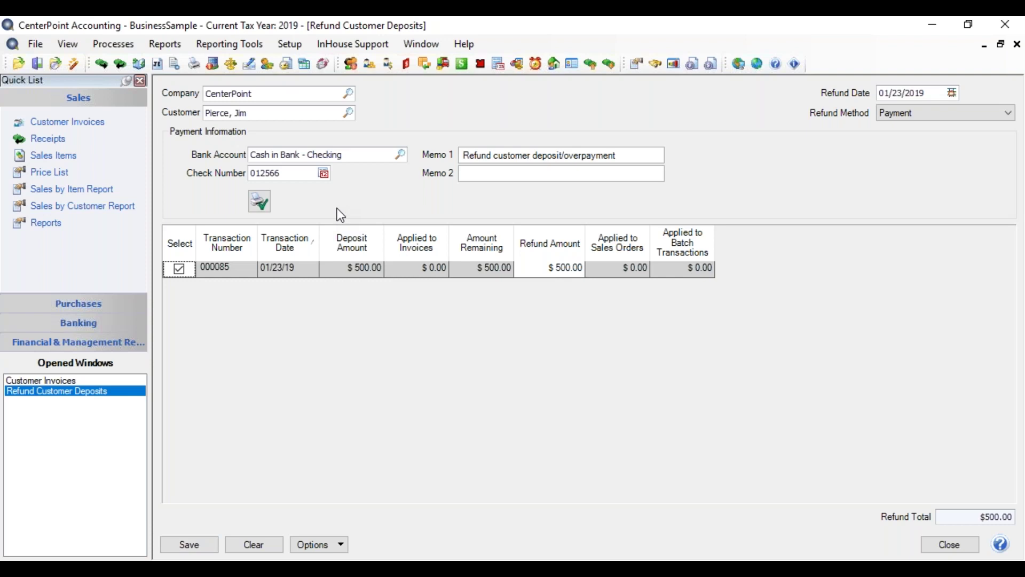
# - Change the refund method to Accounts Payable Invoice and save it as AP invoice 000010
pyautogui.click(1008, 113)
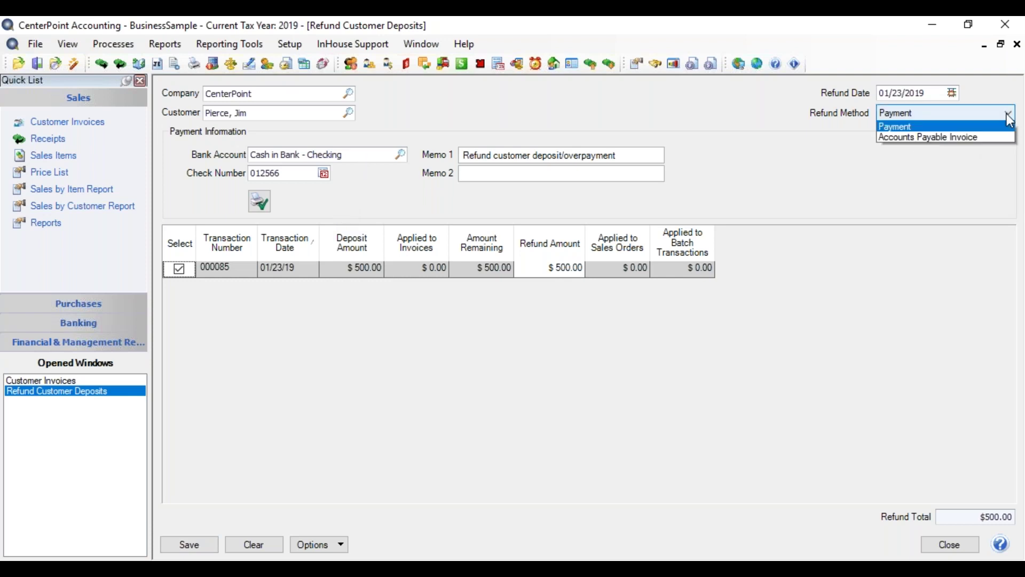
pyautogui.click(970, 137)
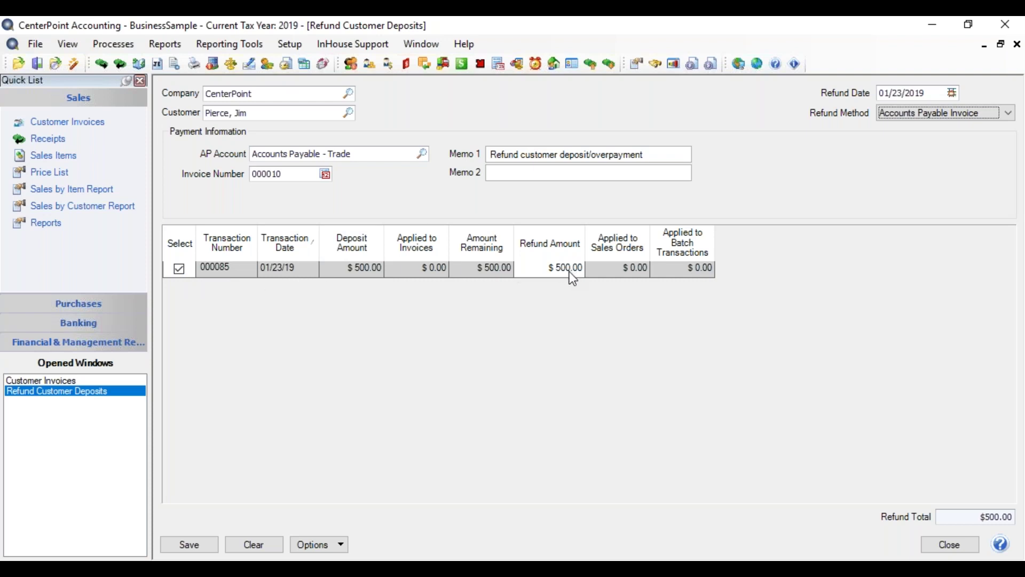
pyautogui.click(189, 545)
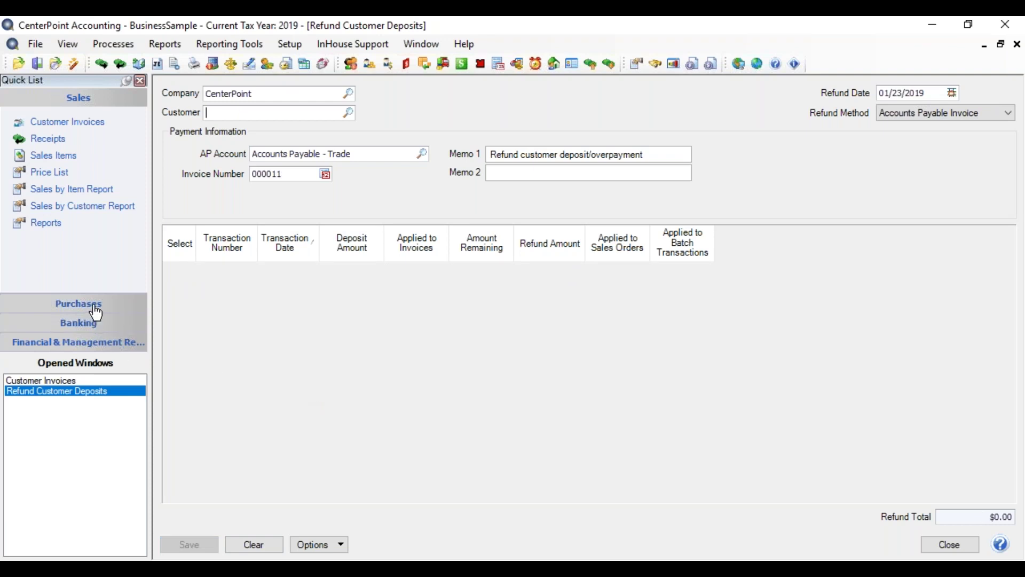
pyautogui.click(77, 303)
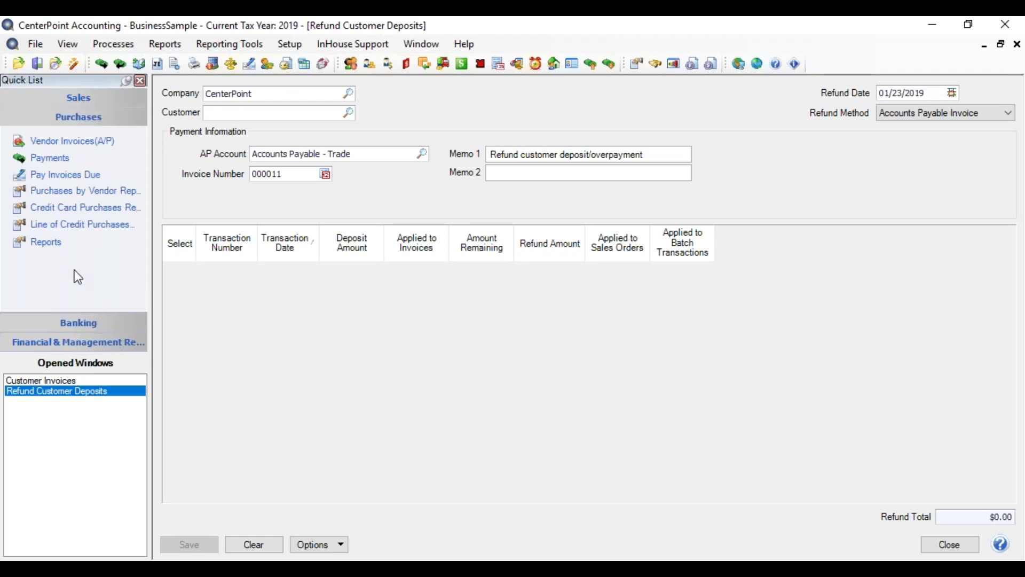
pyautogui.click(65, 175)
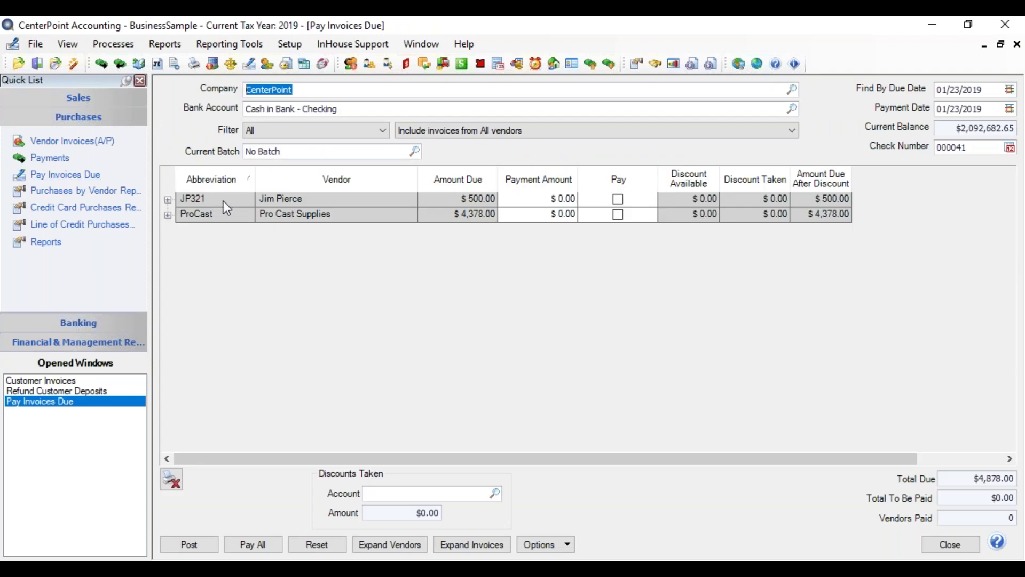